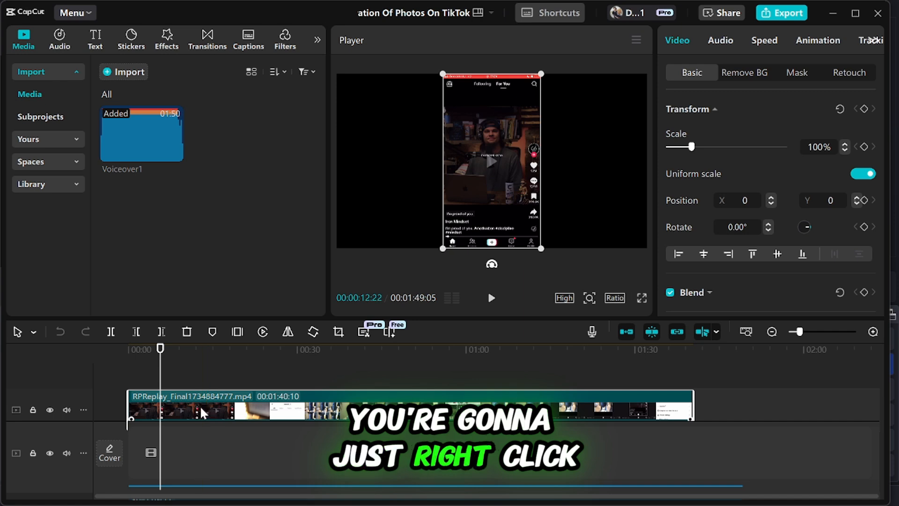
Duplicate the RPReplay clip onto a track above, starting at 00:00, and mute the duplicate's track.
right_click(200, 407)
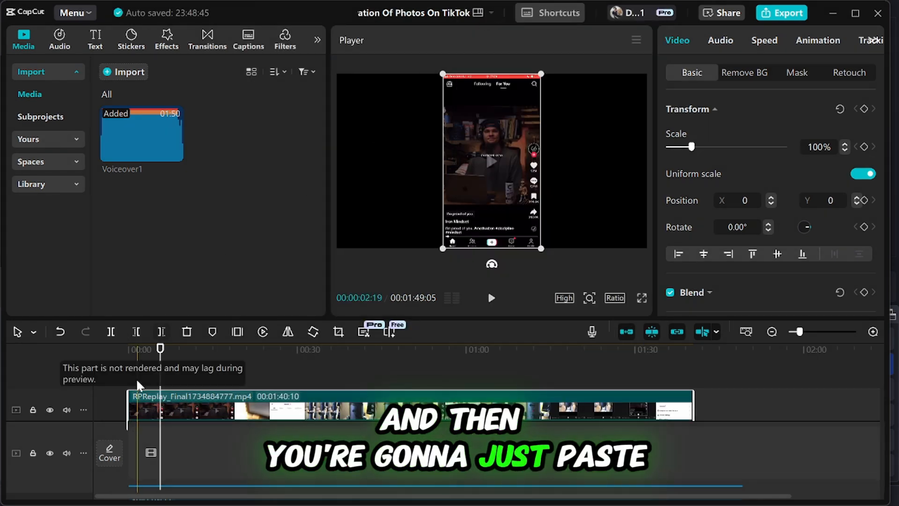
right_click(135, 366)
click(155, 375)
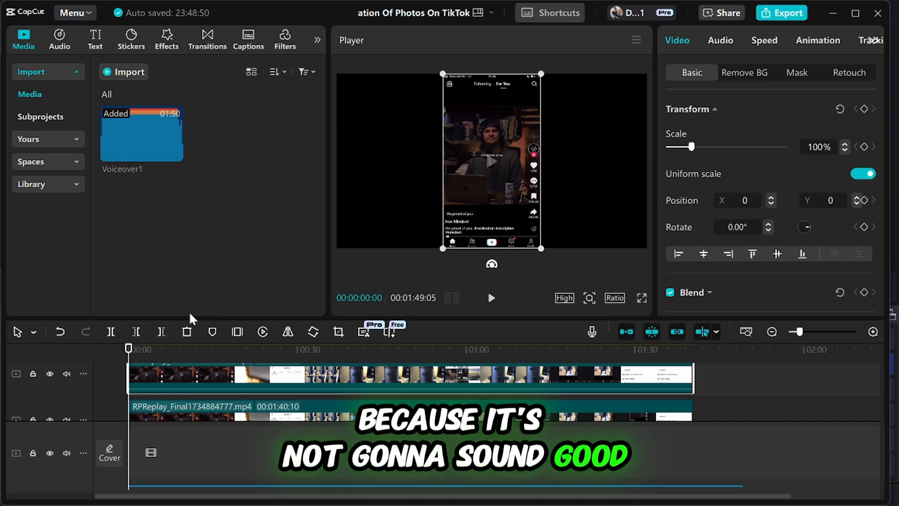
click(67, 373)
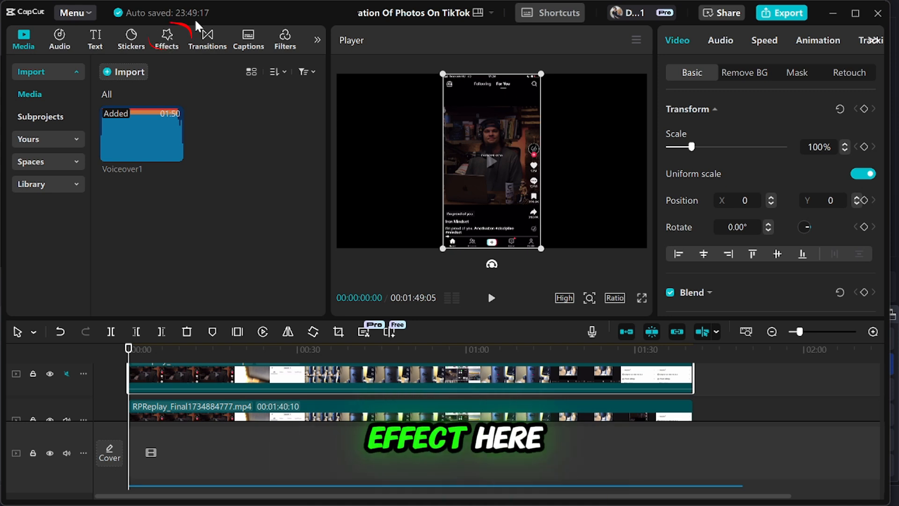
Find the Blur video effect and place it at the timeline start between the two stacked clips.
click(164, 43)
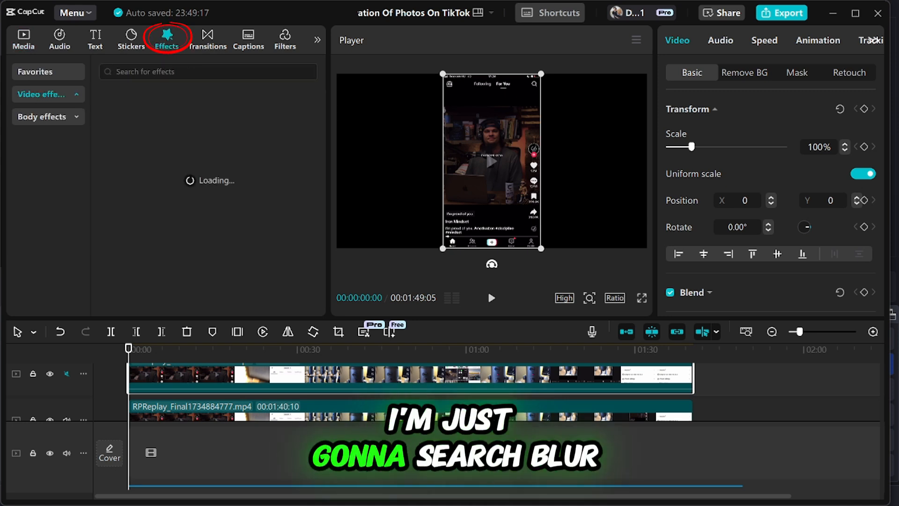
click(259, 74)
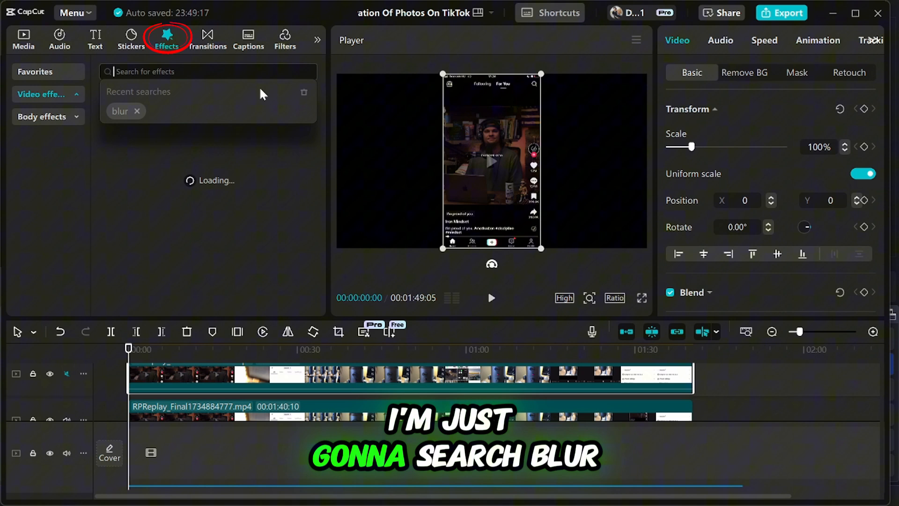
click(124, 111)
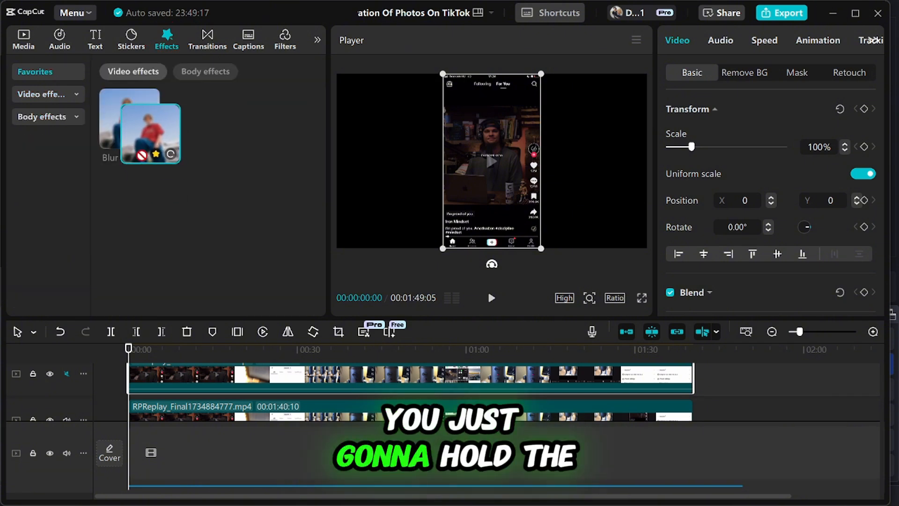
drag(151, 134, 133, 405)
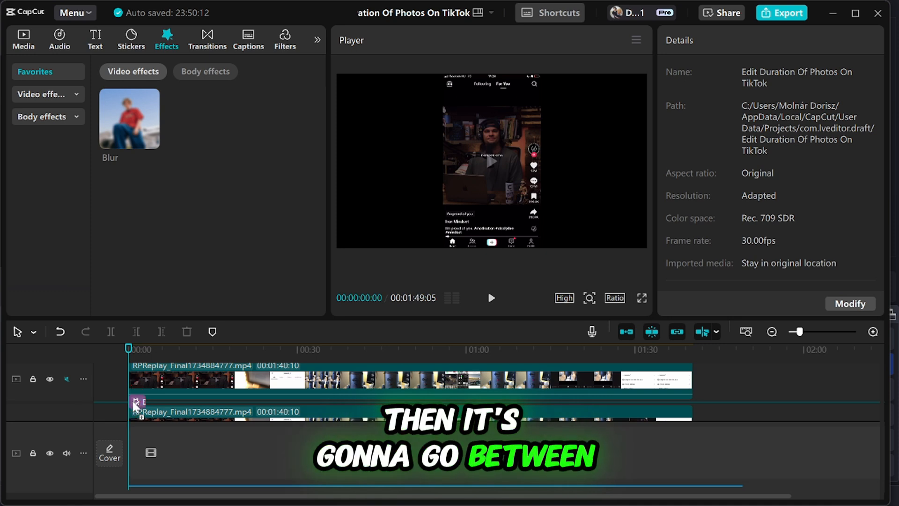
drag(134, 405, 134, 405)
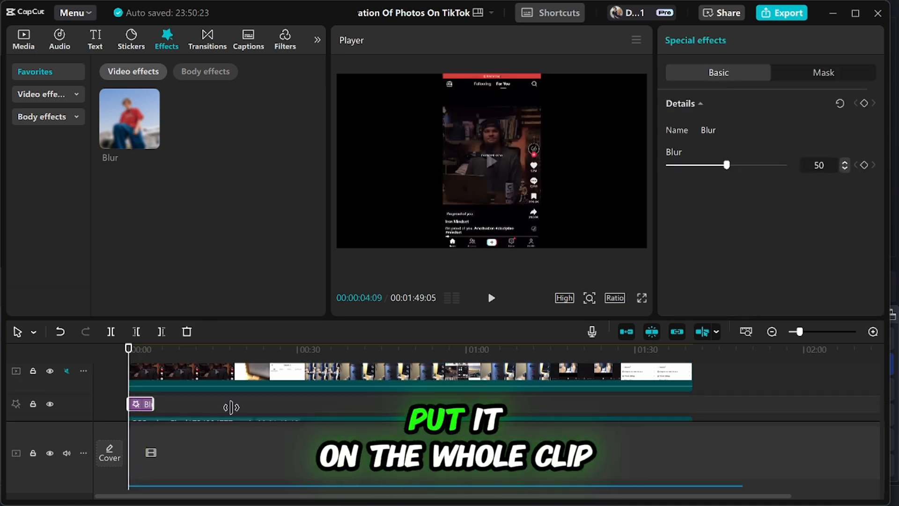
Extend the Blur effect so it covers the full length of the clips.
drag(231, 407, 693, 407)
scroll(143, 369, up, 1)
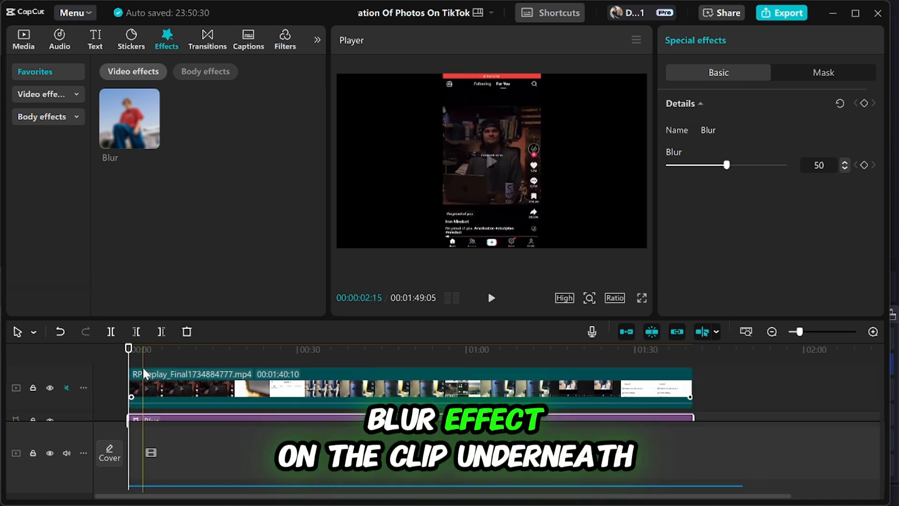
scroll(143, 378, down, 2)
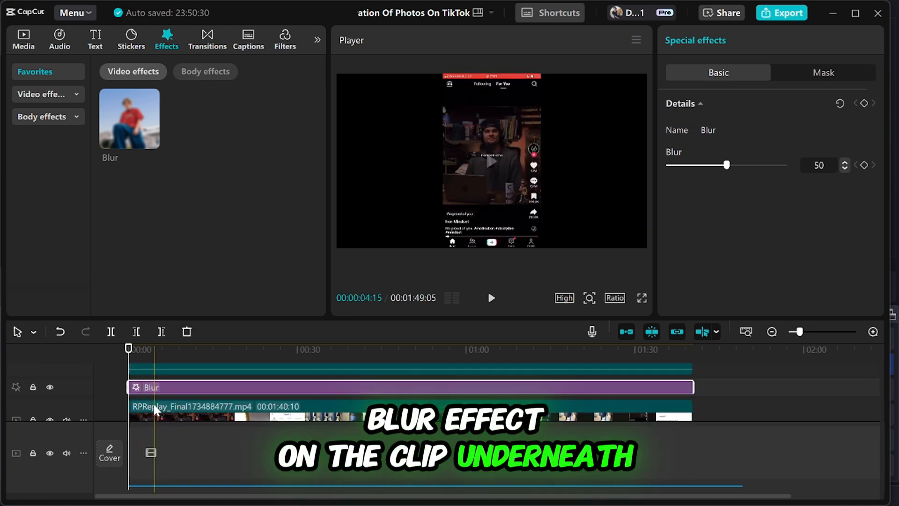
scroll(154, 405, up, 2)
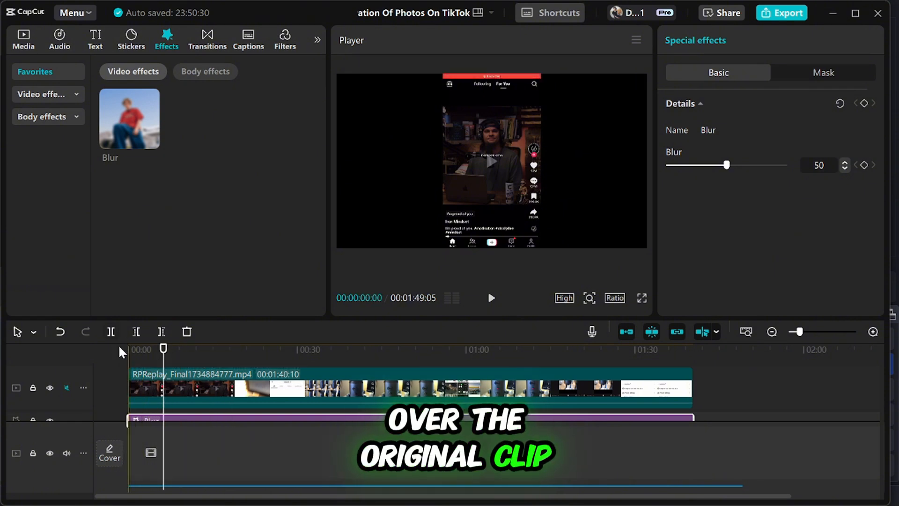
Add a Circle mask to the upper clip and fit it over the man's face, about 375 by 374 at X -3, Y 303.
click(142, 394)
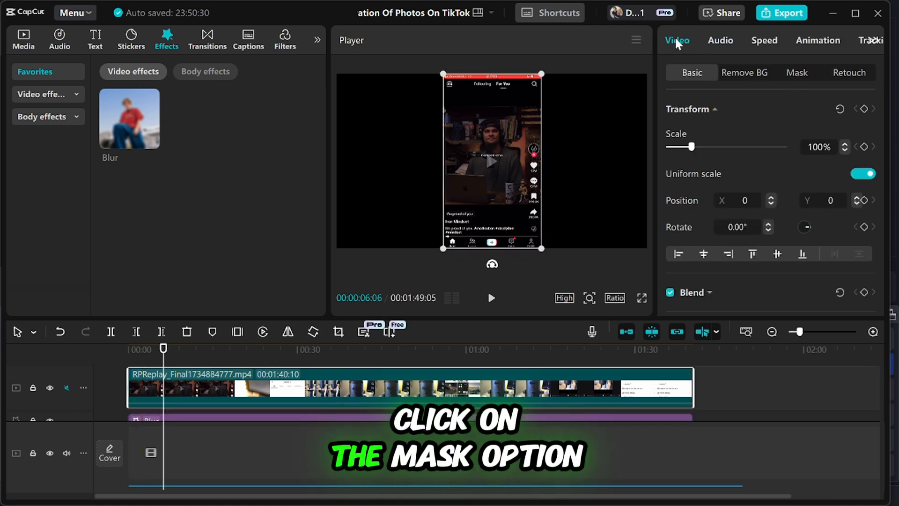
click(797, 75)
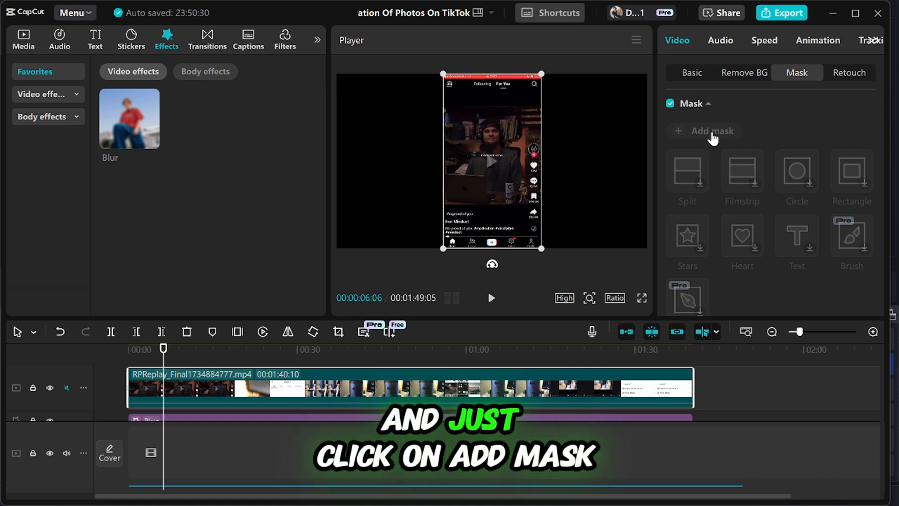
click(678, 131)
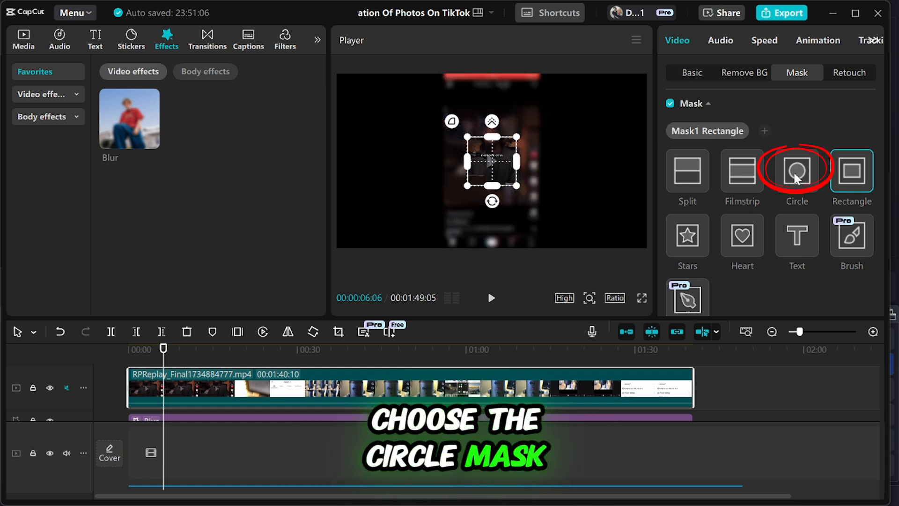
click(797, 172)
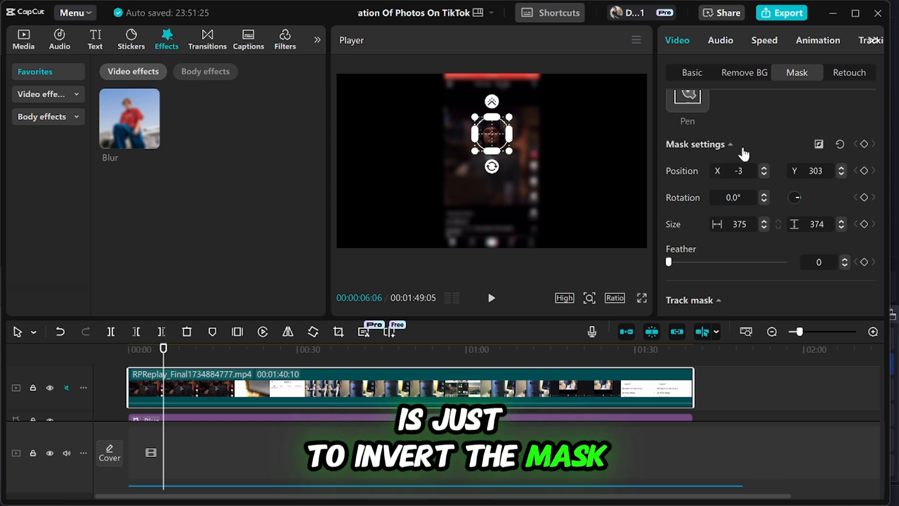
Reverse the circle mask so that only the face area is blurred.
scroll(819, 225, up, 2)
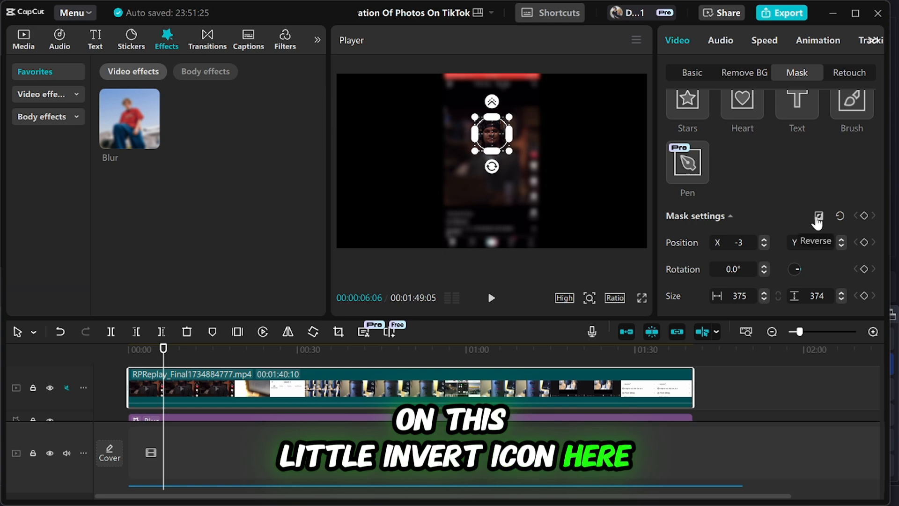
click(817, 218)
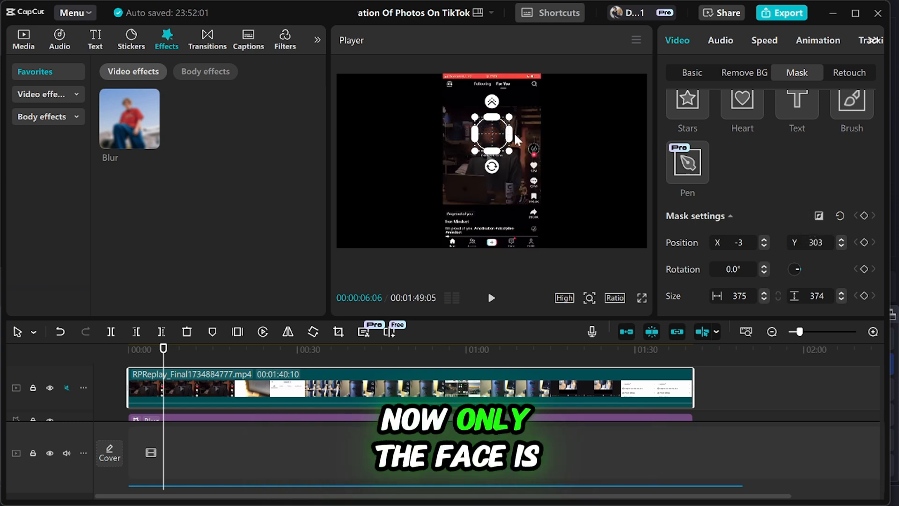
scroll(518, 141, up, 3)
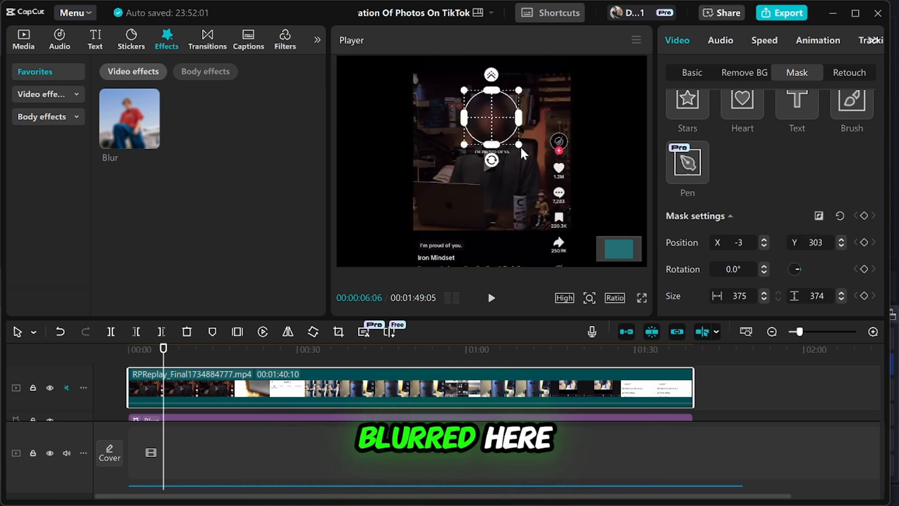
Set the Blur effect's strength to 79.
scroll(758, 206, down, 5)
scroll(154, 395, down, 1)
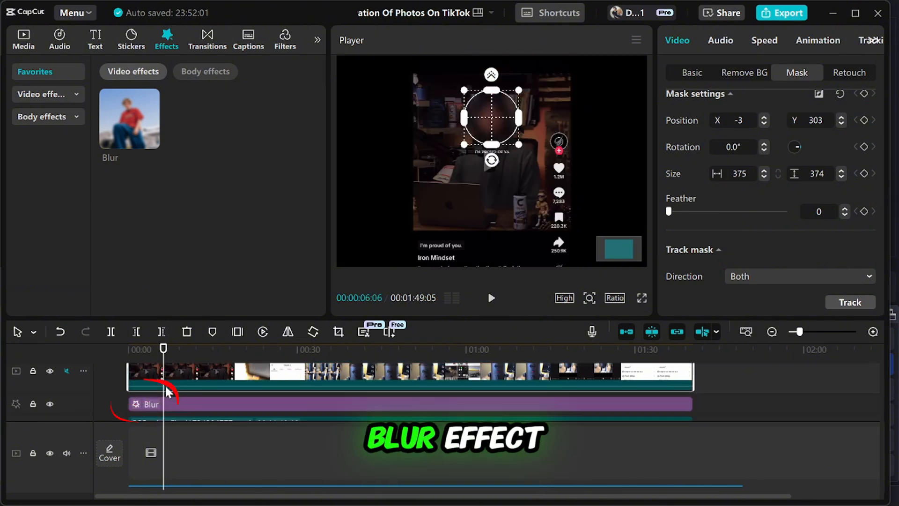
click(149, 406)
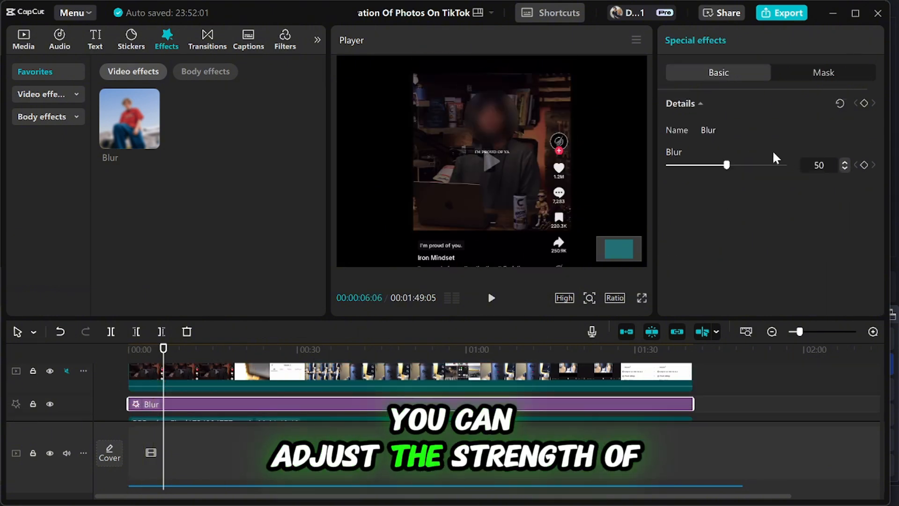
drag(731, 165, 760, 171)
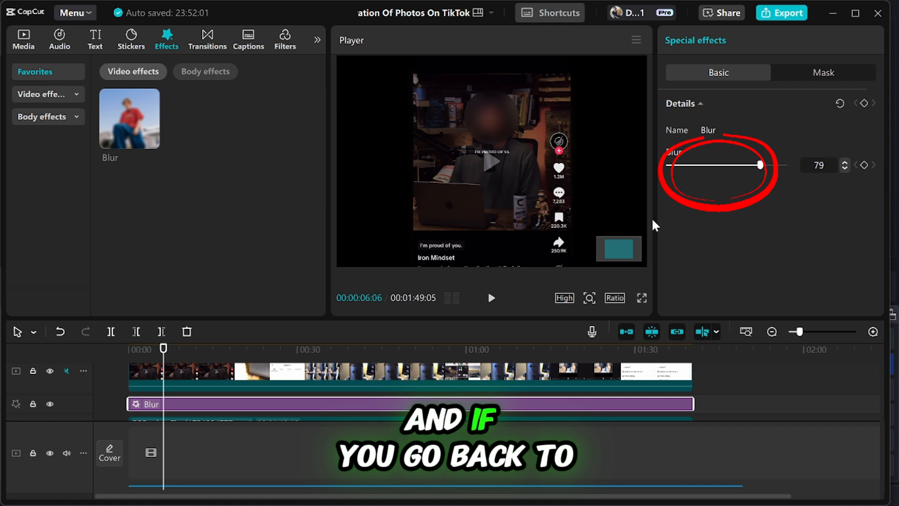
Try out the feather adjustment on the upper clip's circle mask, leaving it at 0.
click(138, 371)
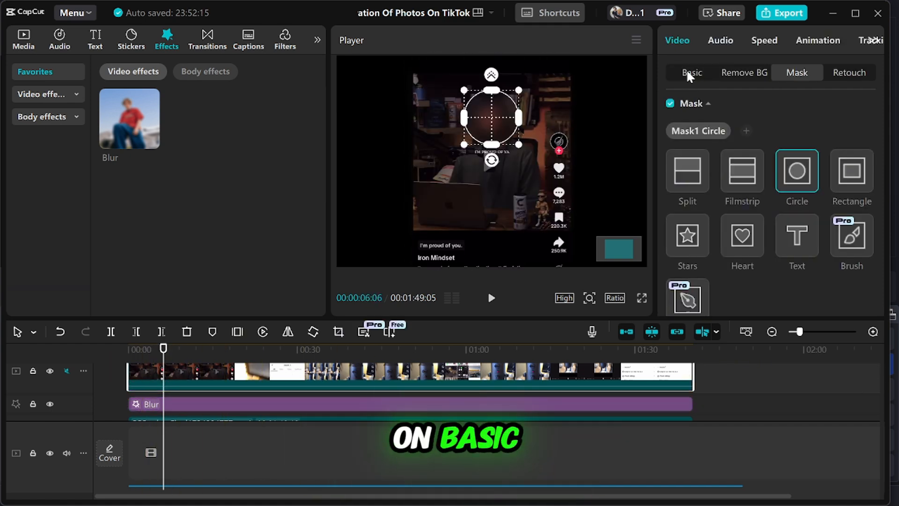
click(686, 69)
click(792, 71)
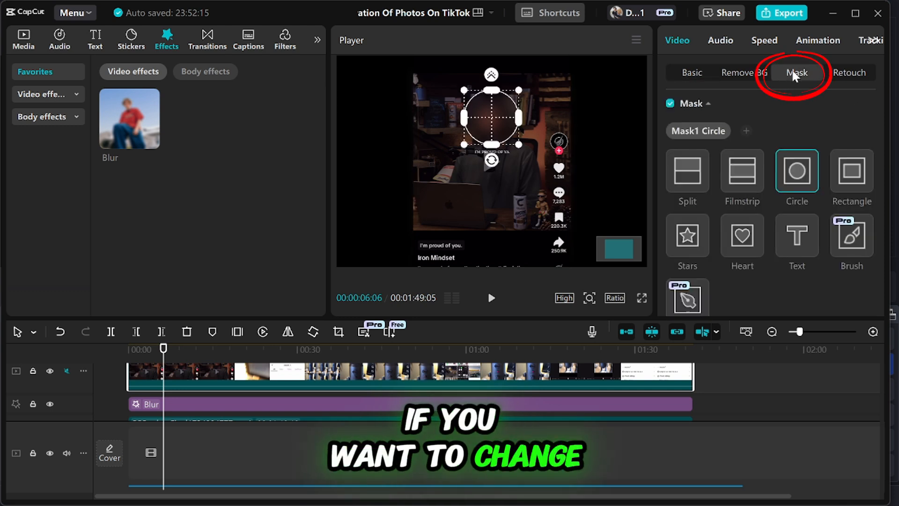
scroll(775, 197, down, 5)
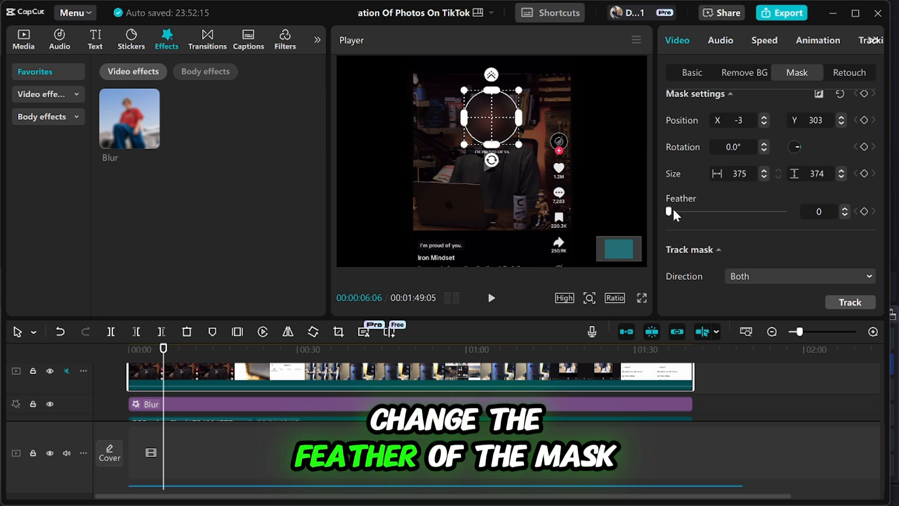
mouse_move(673, 209)
mouse_down()
mouse_move(801, 214)
mouse_move(656, 207)
mouse_up()
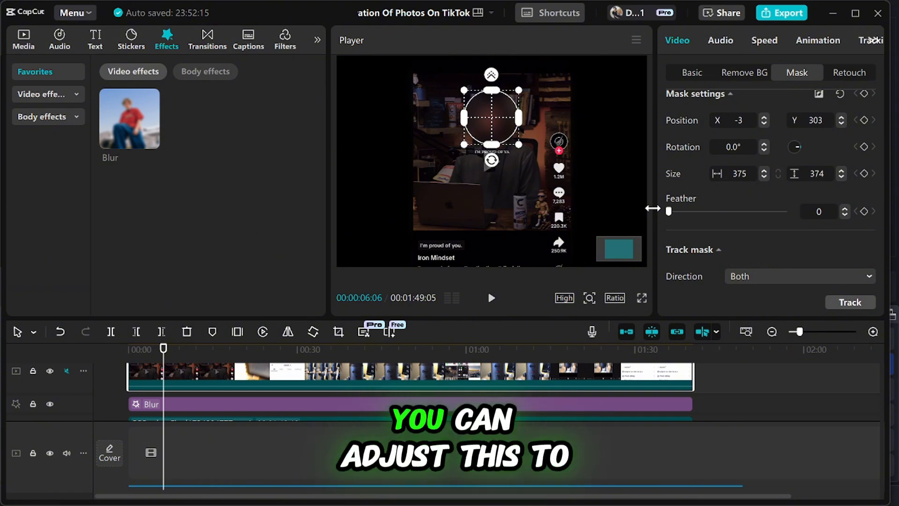
mouse_move(669, 212)
mouse_down()
mouse_move(757, 215)
mouse_move(662, 219)
mouse_up()
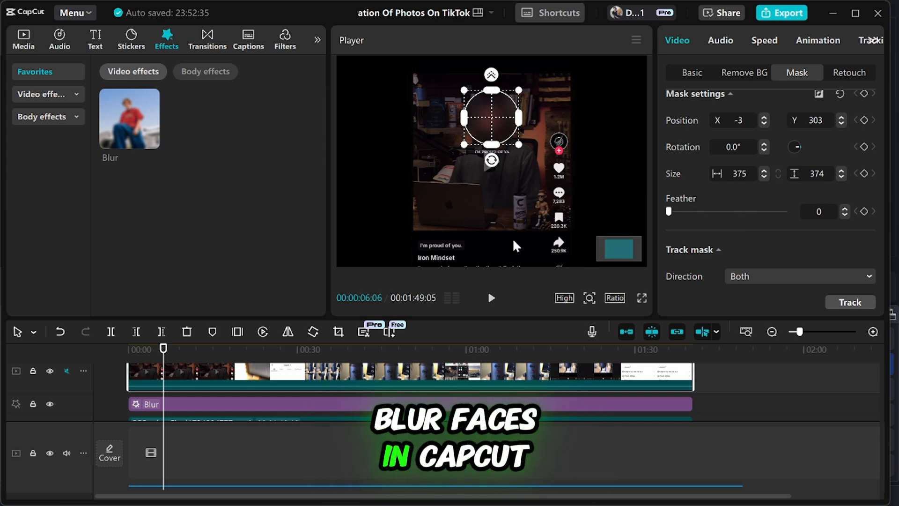
Combine both RPReplay clips and the Blur effect between them into one compound clip.
scroll(294, 438, down, 4)
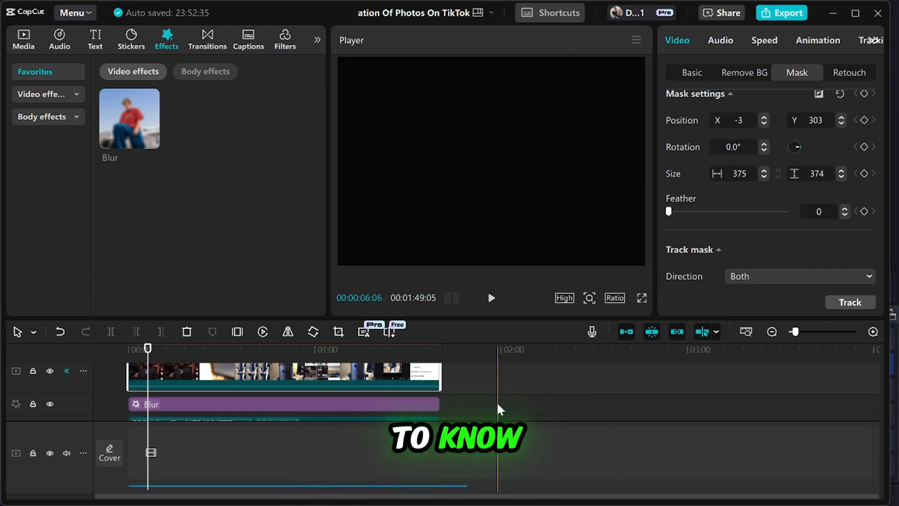
scroll(485, 394, down, 1)
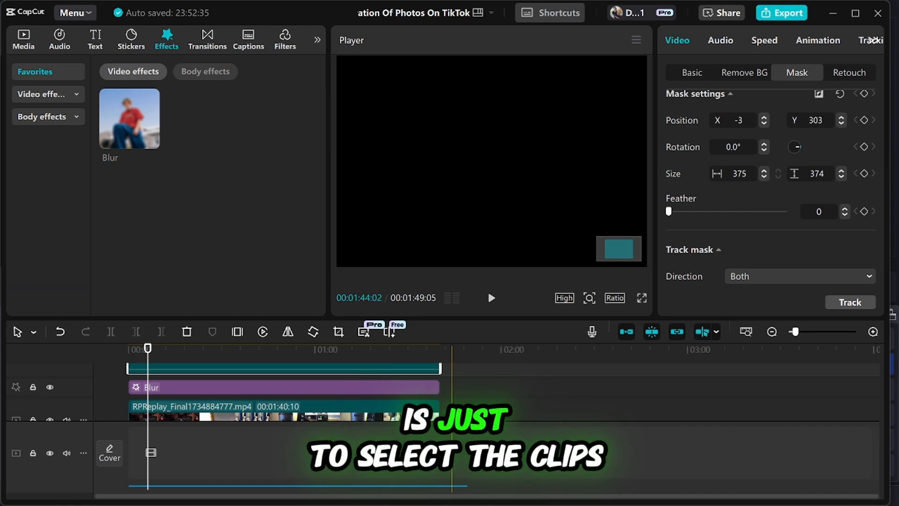
drag(453, 444, 226, 388)
scroll(225, 395, down, 1)
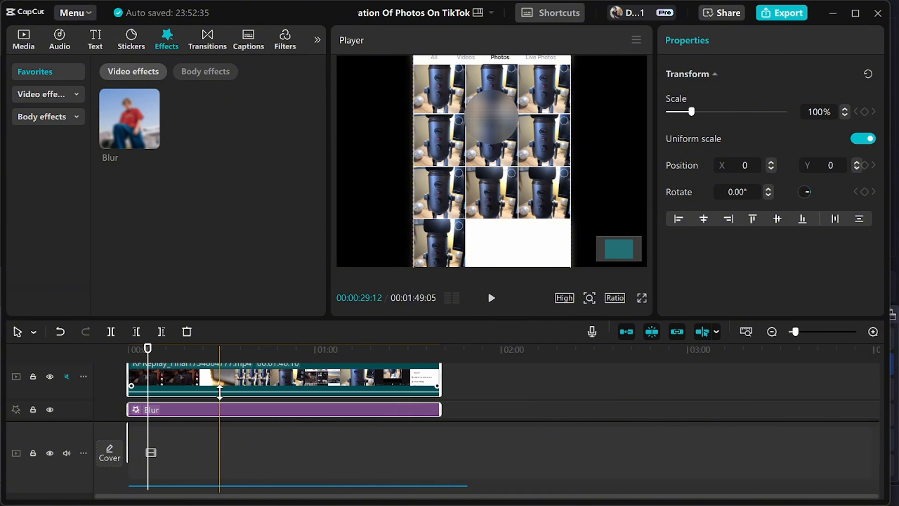
key(alt+g)
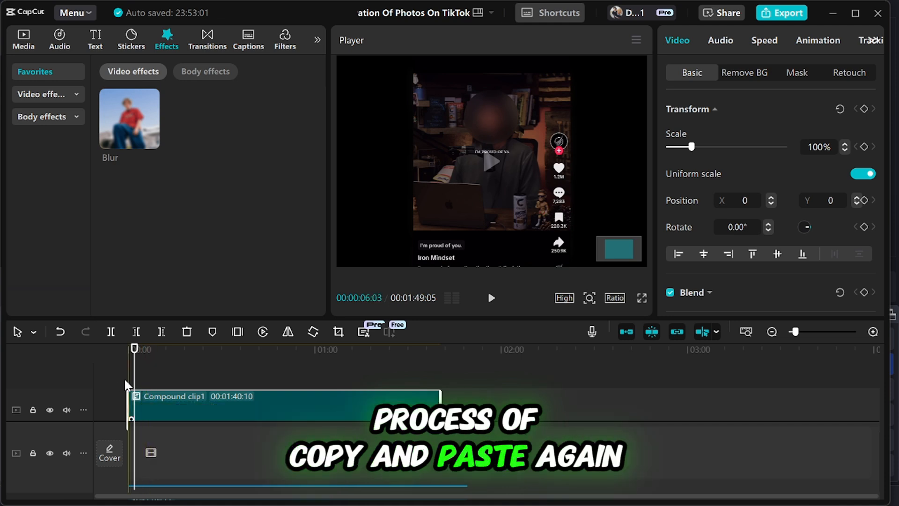
Duplicate the compound clip onto a track above and place a full-length Blur effect between the two copies.
key(ctrl+v)
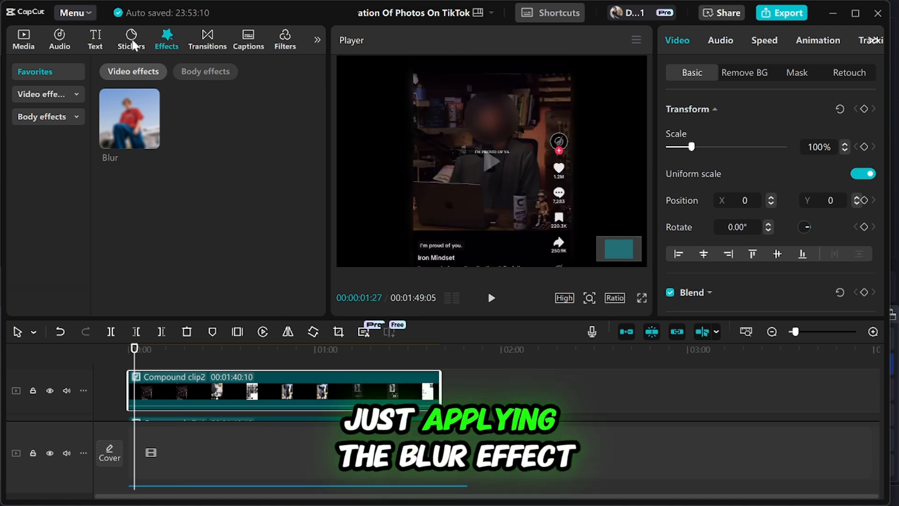
drag(129, 114, 438, 404)
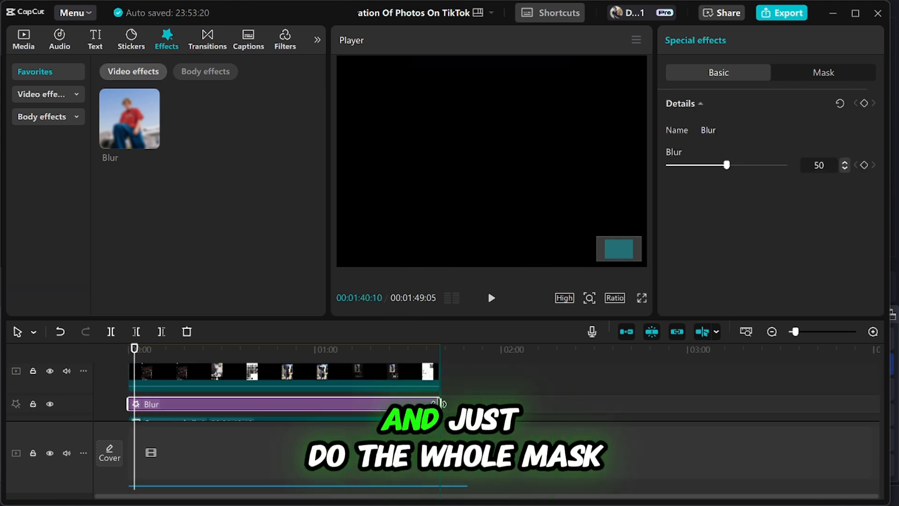
Add a Circle mask to the upper compound clip and shrink it to about 219 by 220.
click(134, 377)
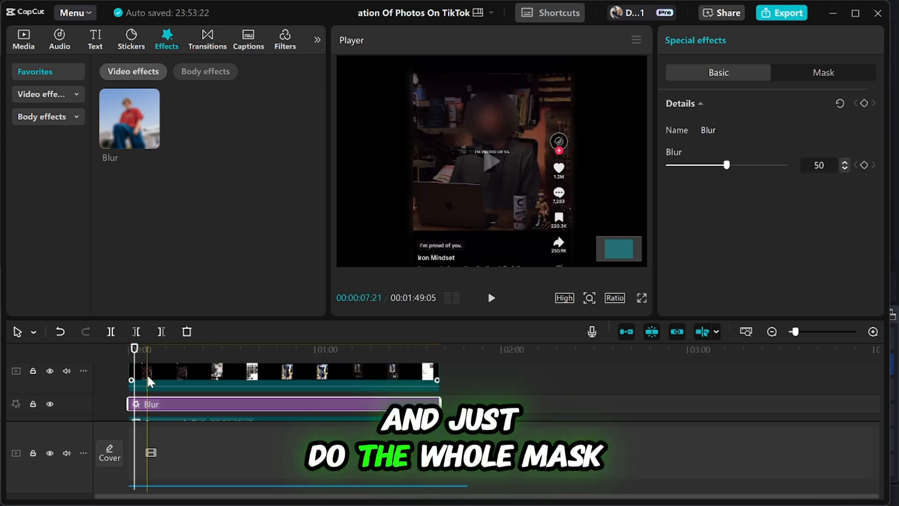
click(800, 71)
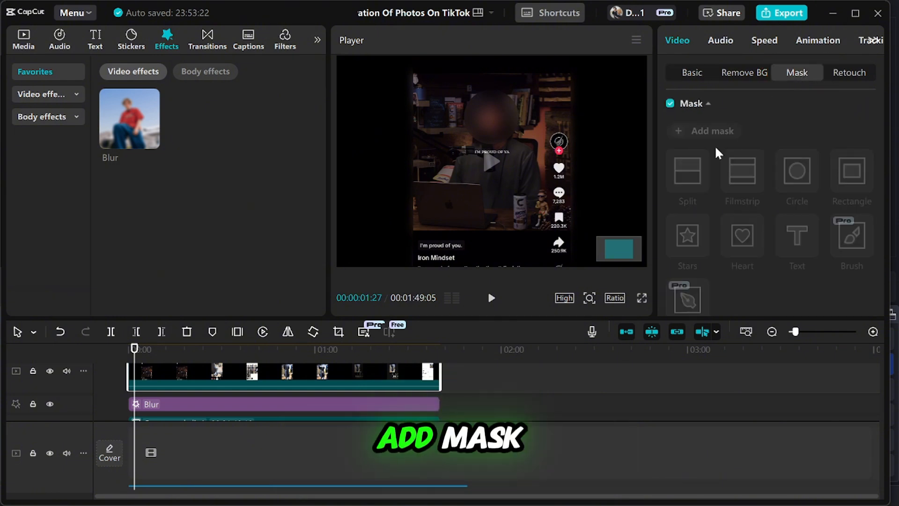
click(684, 133)
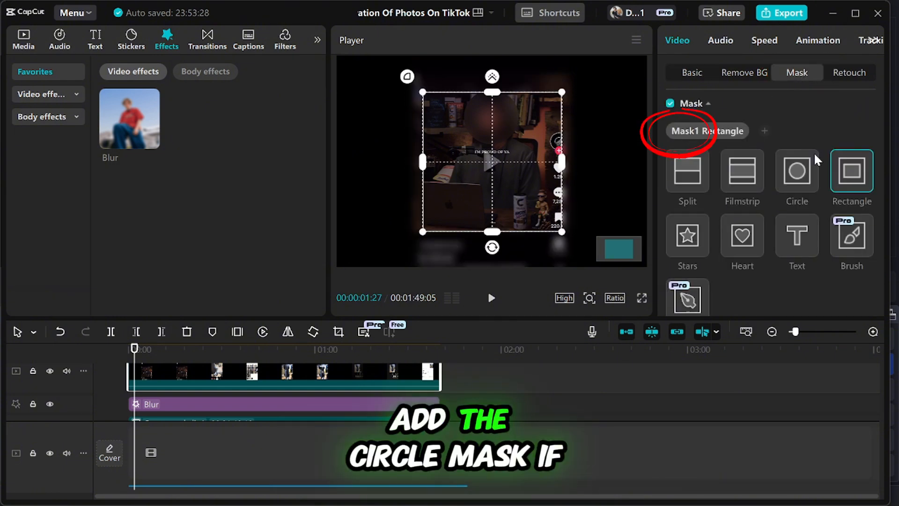
click(797, 171)
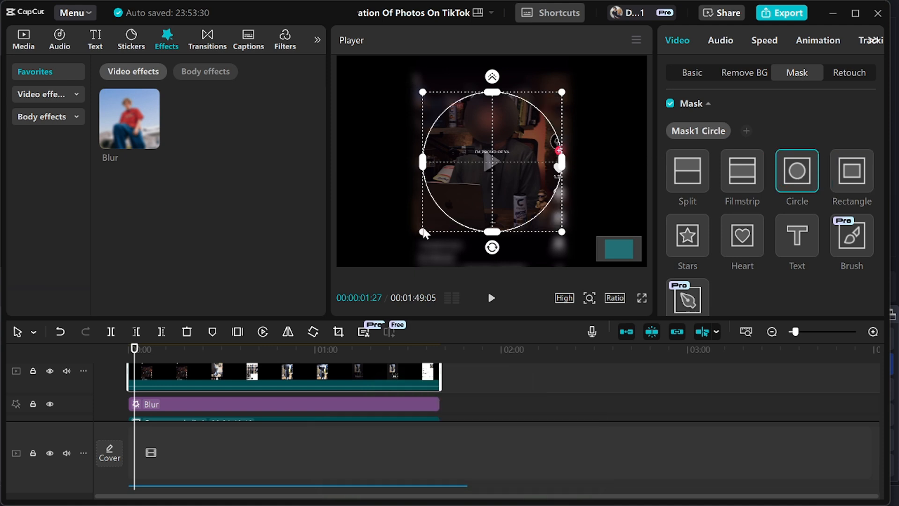
drag(422, 232, 463, 190)
Reverse the circle mask and fit it over the profile icon, about 125 by 125 at X 240, Y 79.
scroll(787, 229, down, 5)
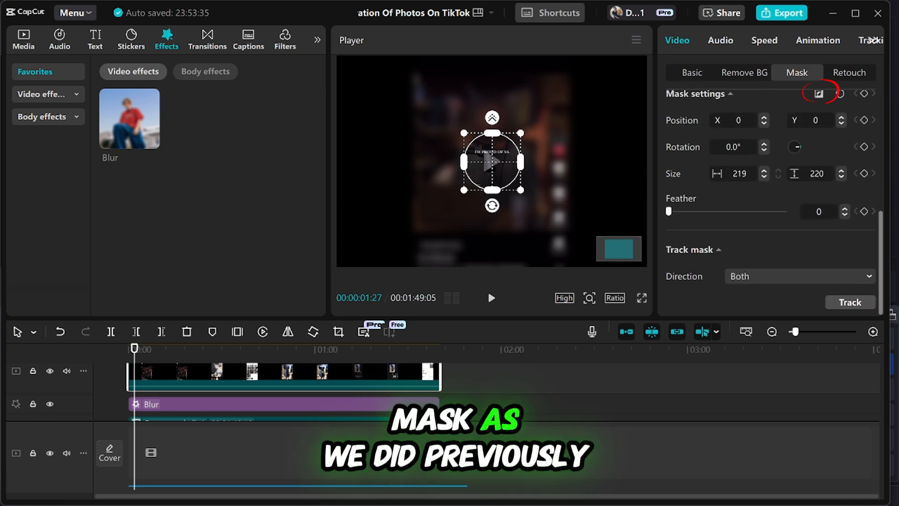
click(819, 95)
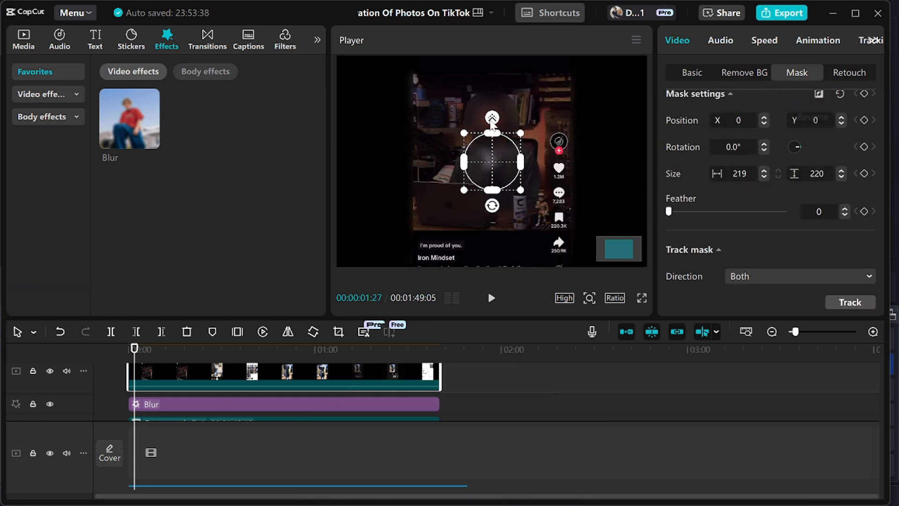
drag(489, 161, 557, 141)
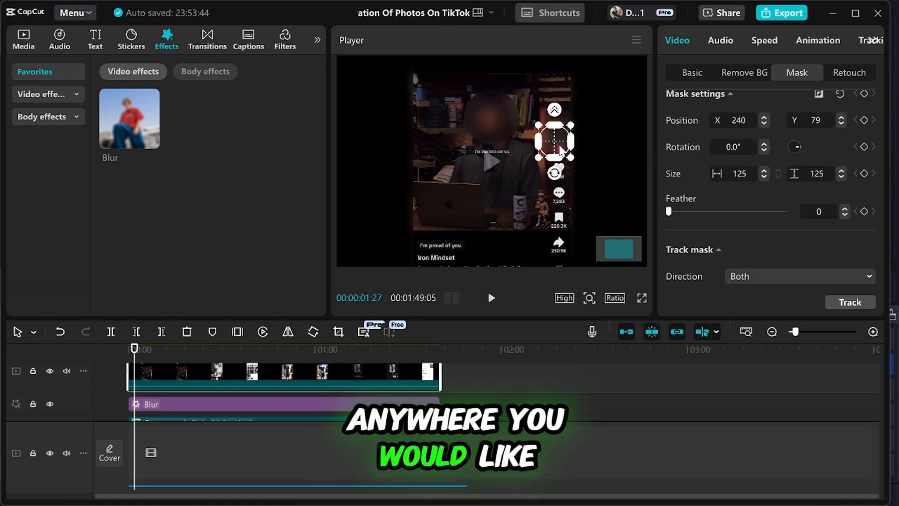